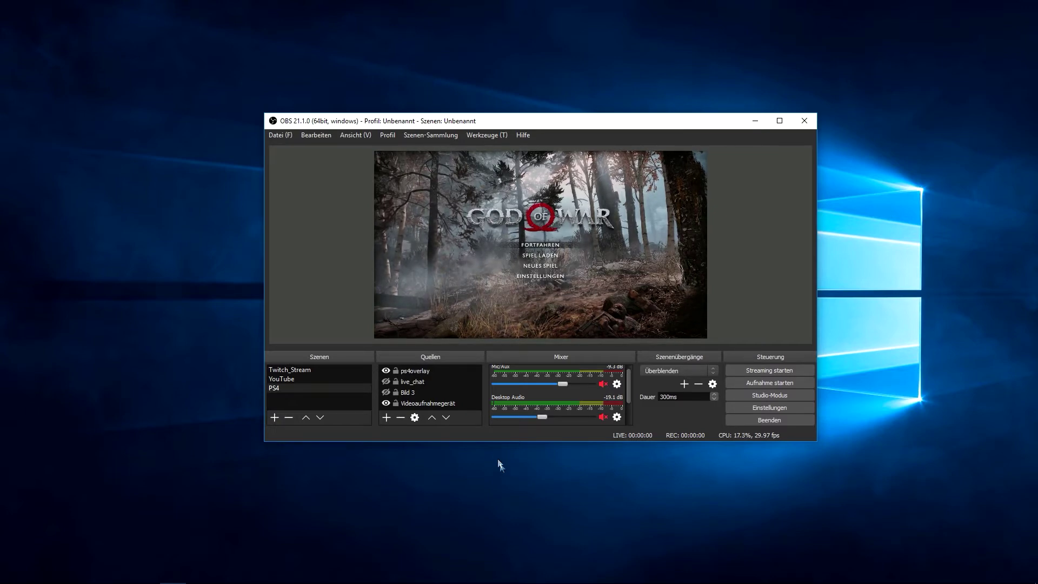
Look through the sources of the Twitch_Stream, YouTube and PS4 scenes, and select the ps4overlay source in PS4
{"action": "left_click", "coordinate": [303, 370]}
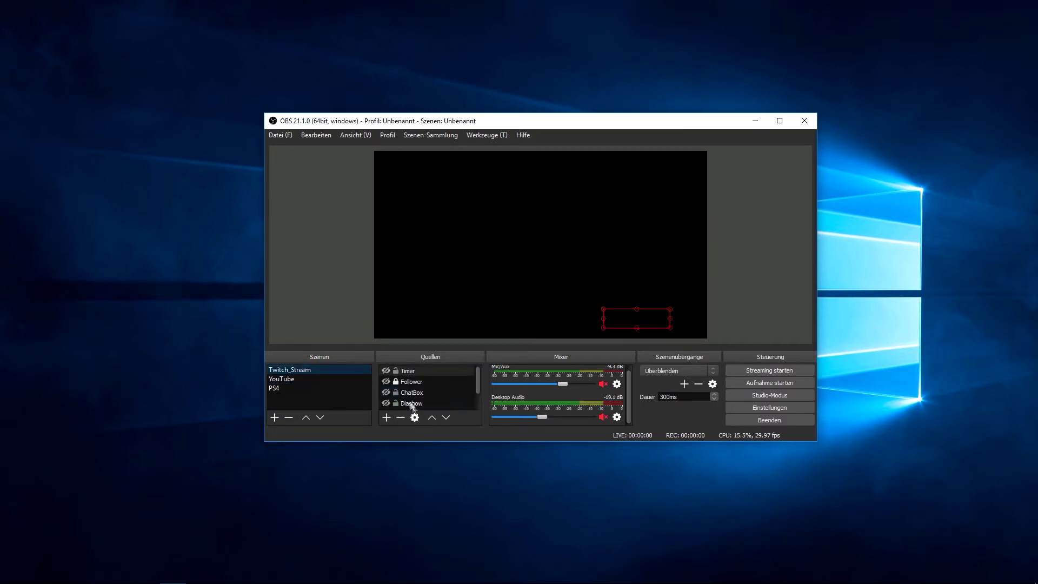
{"action": "left_click", "coordinate": [280, 378]}
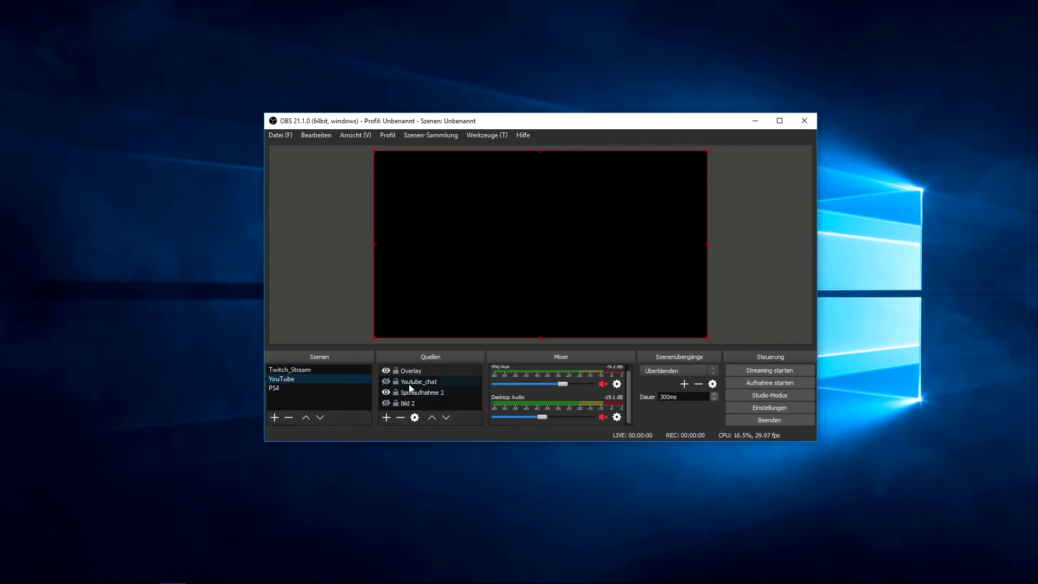
{"action": "left_click", "coordinate": [276, 389]}
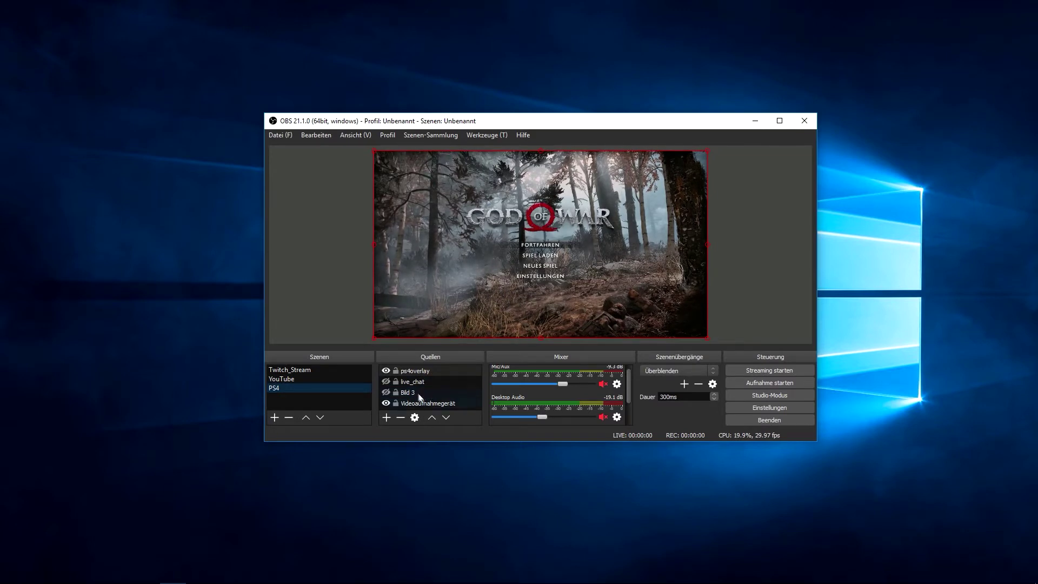
{"action": "left_click", "coordinate": [406, 372]}
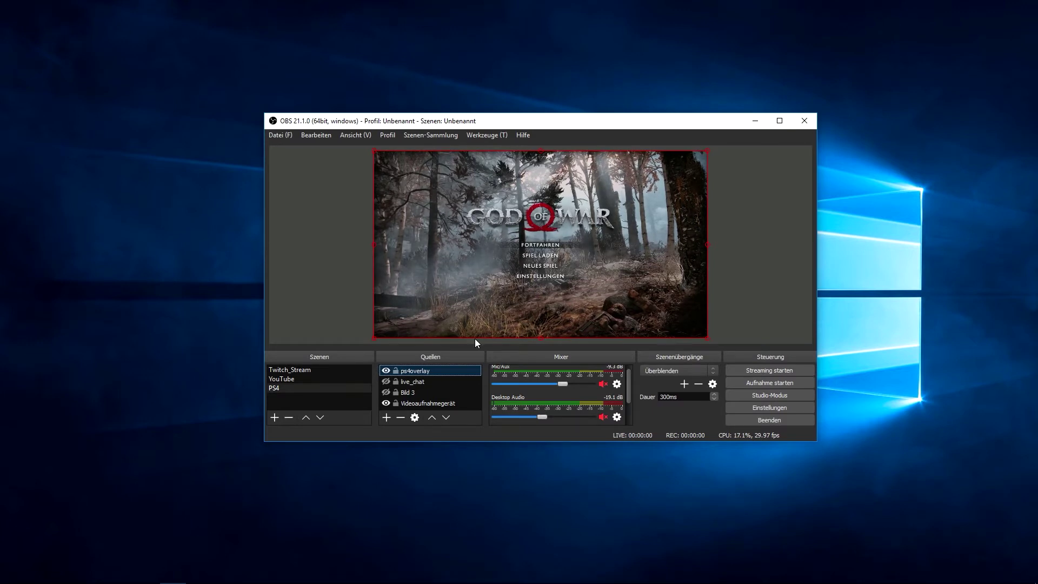
Temporarily show the Bild 3 and live_chat sources in the PS4 scene to preview the break screen, and hide both again
{"action": "left_click", "coordinate": [386, 393]}
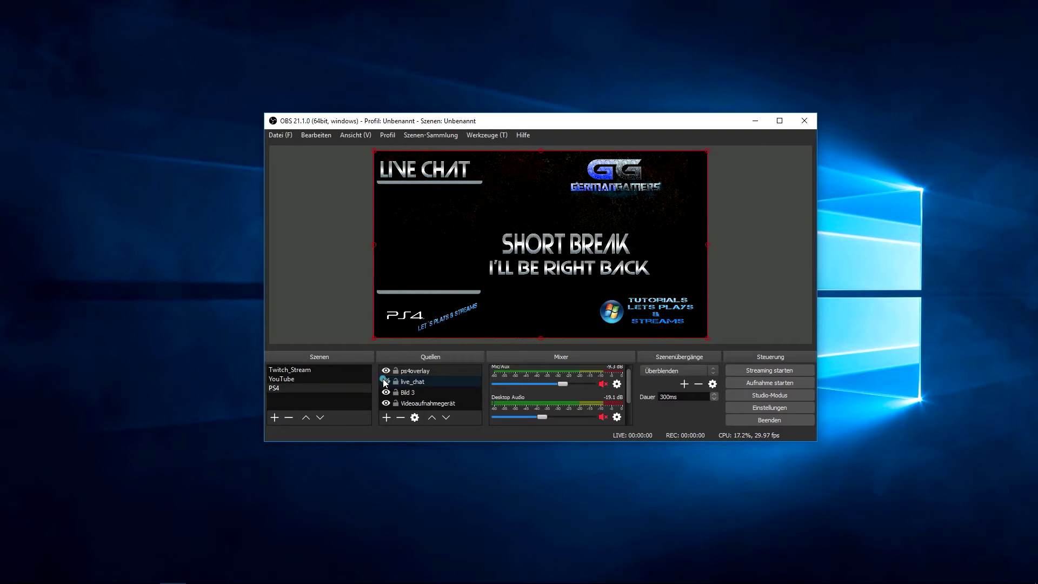
{"action": "left_click", "coordinate": [411, 382]}
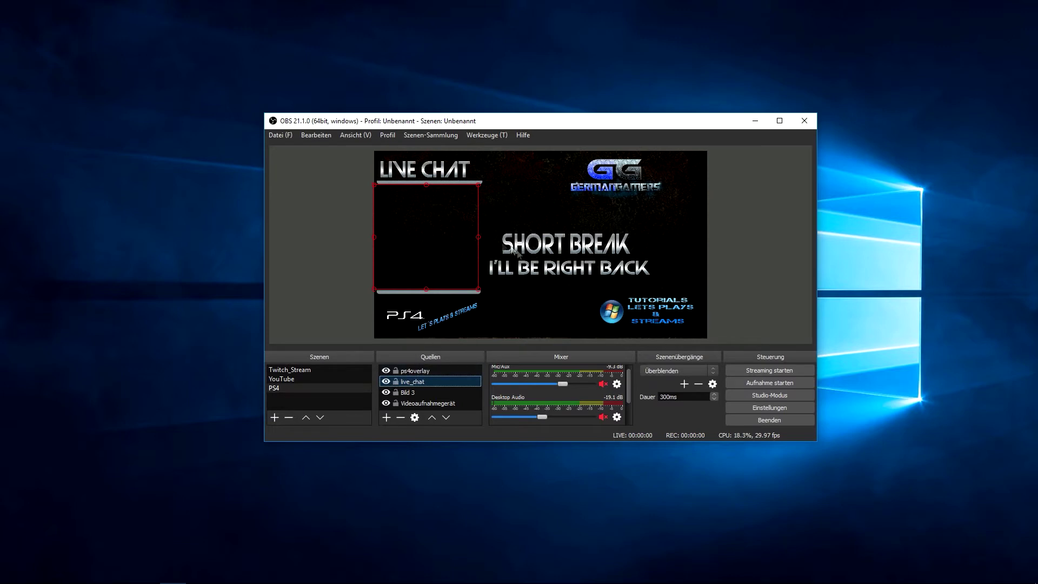
{"action": "left_click", "coordinate": [385, 381]}
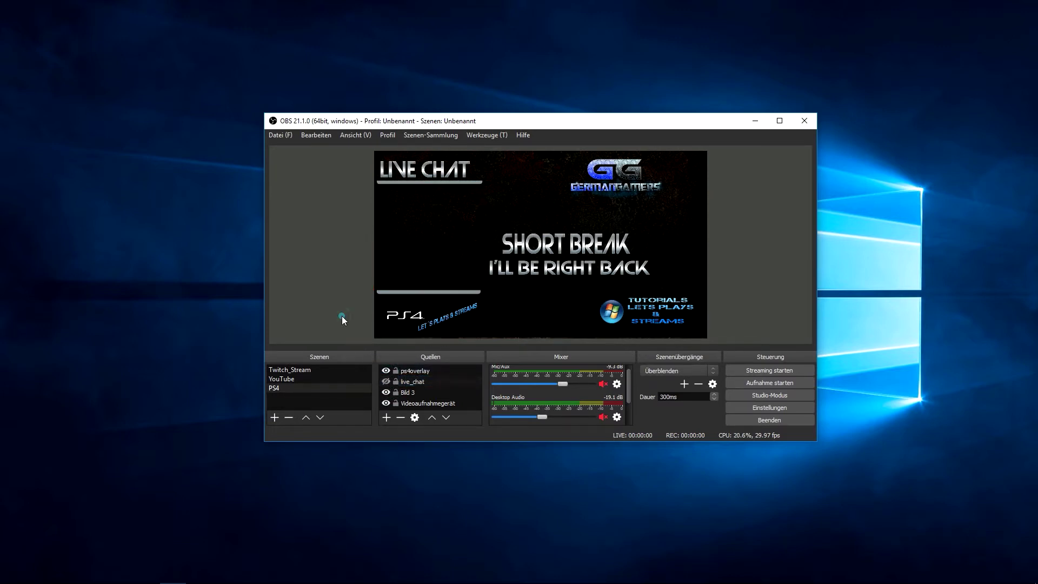
{"action": "left_click", "coordinate": [385, 392]}
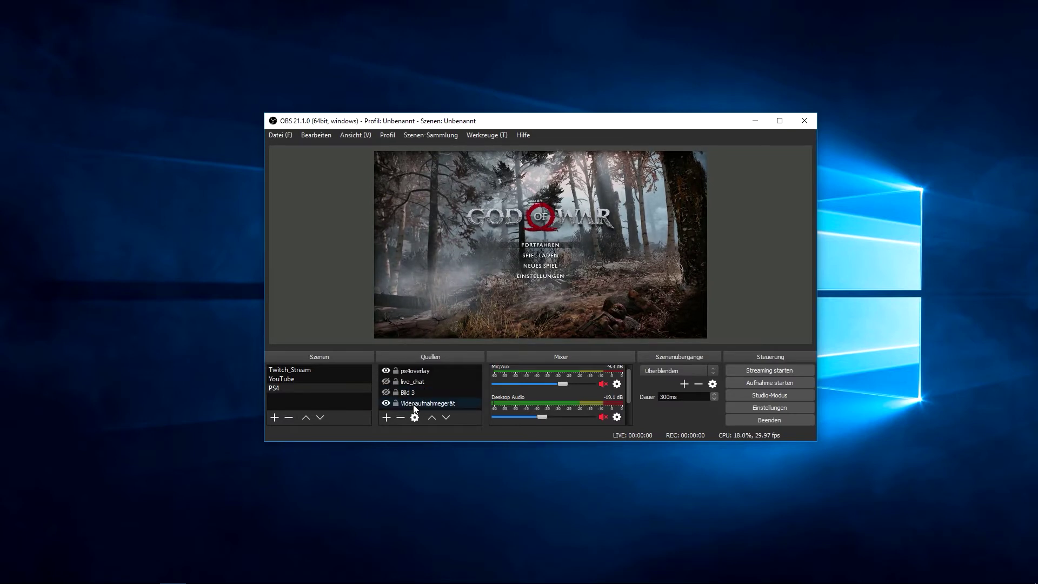
Choose Elgato Game Capture HD as the device of the Videoaufnahmegerät source and confirm its properties
{"action": "right_click", "coordinate": [441, 385]}
{"action": "mouse_move", "coordinate": [479, 167]}
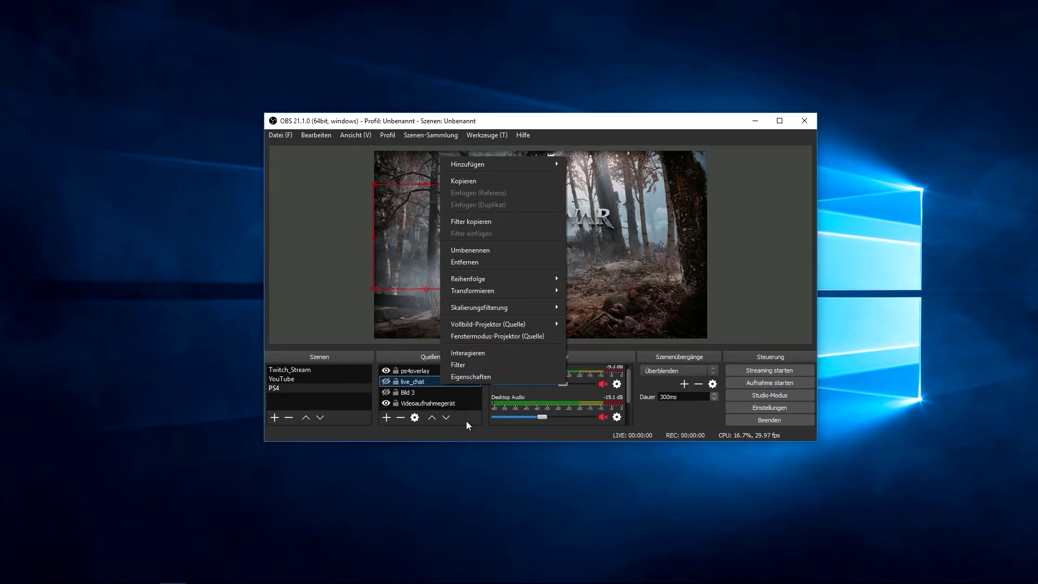
{"action": "left_click", "coordinate": [436, 408]}
{"action": "double_click", "coordinate": [420, 403]}
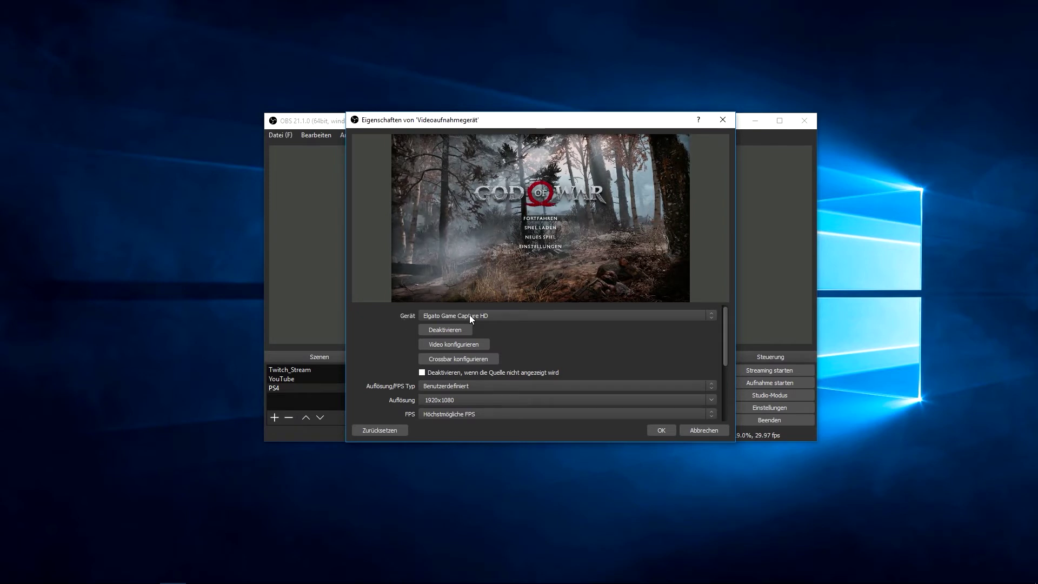
{"action": "left_click", "coordinate": [710, 317]}
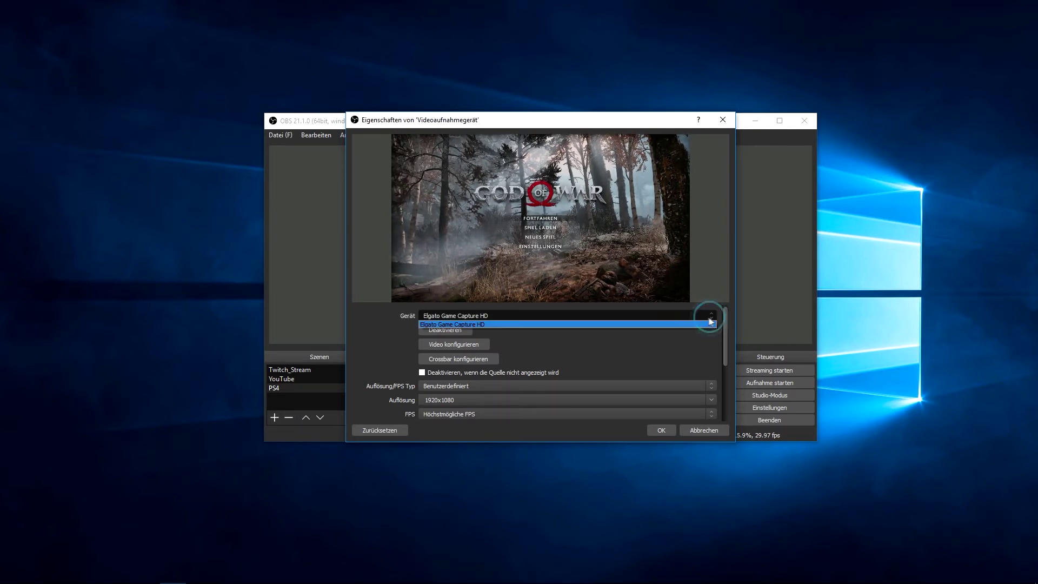
{"action": "left_click", "coordinate": [489, 323]}
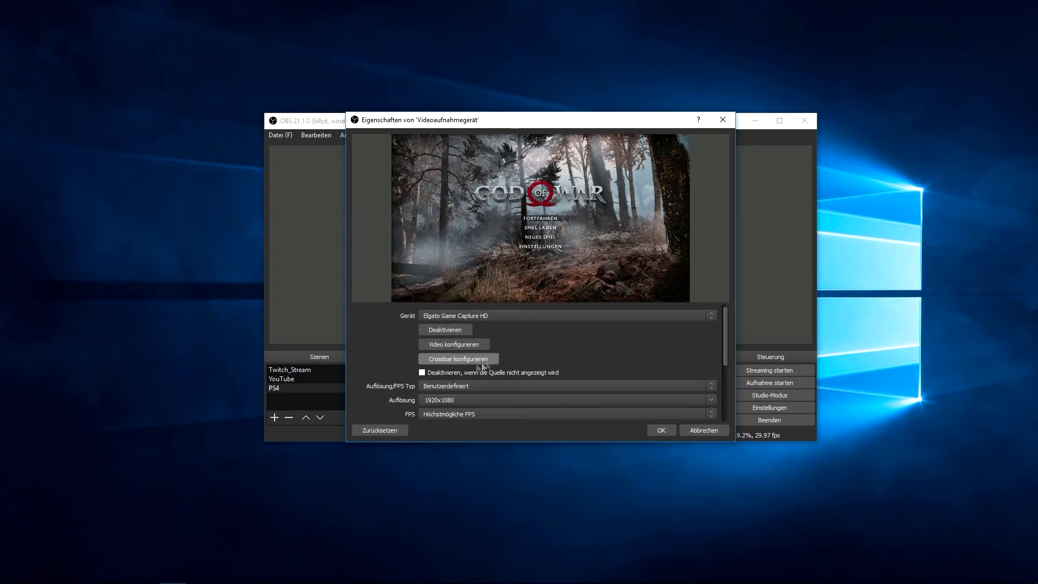
{"action": "left_click", "coordinate": [660, 430]}
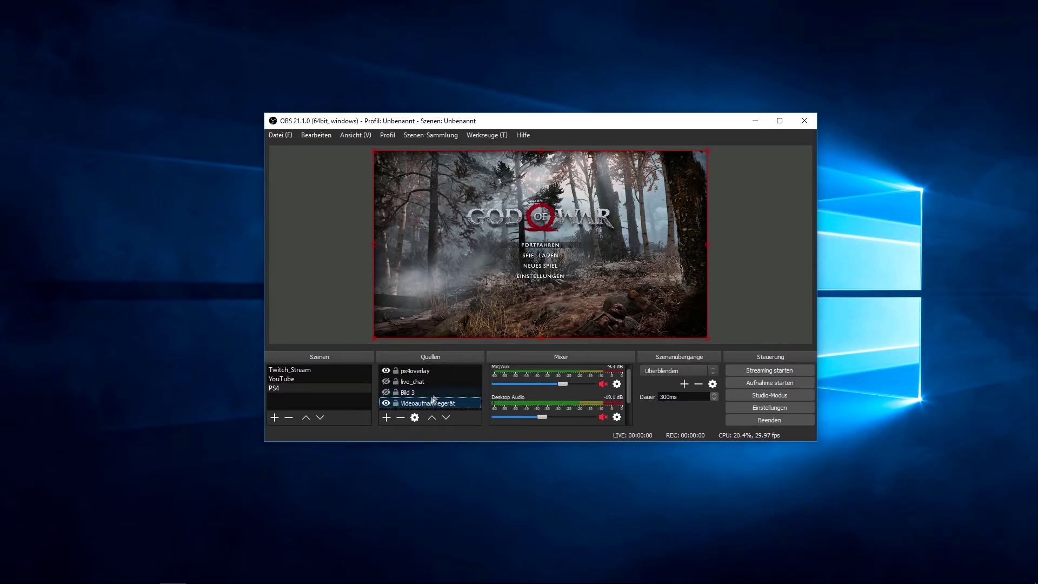
{"action": "left_click", "coordinate": [337, 313]}
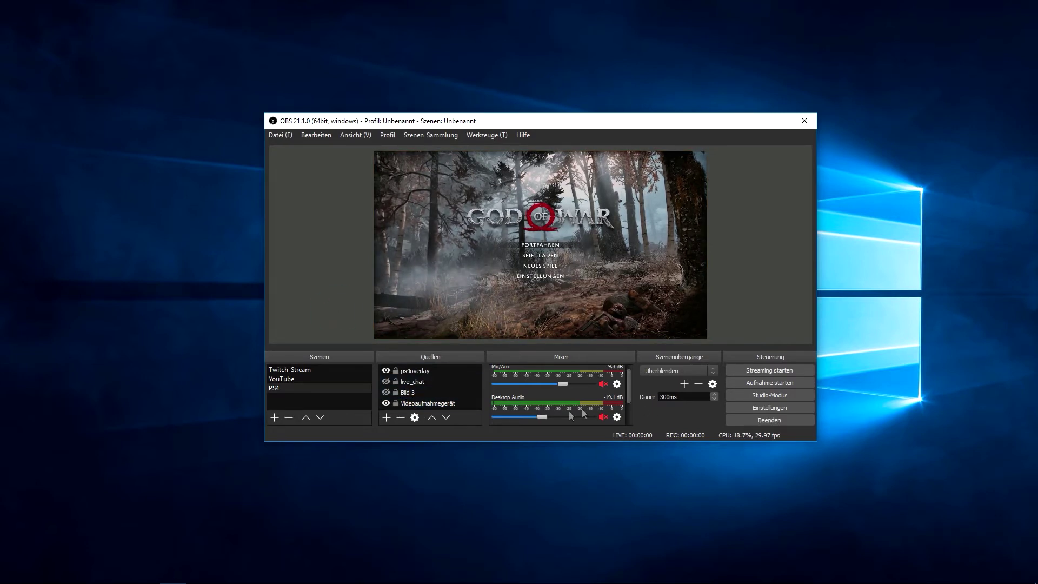
Review the microphone device options in the audio settings, and the resolution and FPS values in the video settings
{"action": "left_click", "coordinate": [761, 408]}
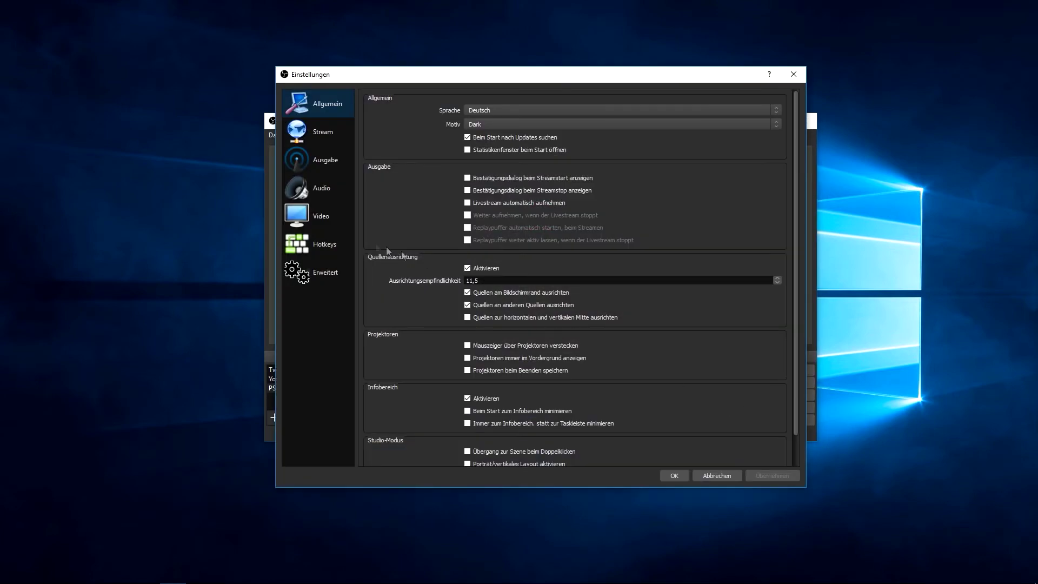
{"action": "left_click", "coordinate": [326, 189]}
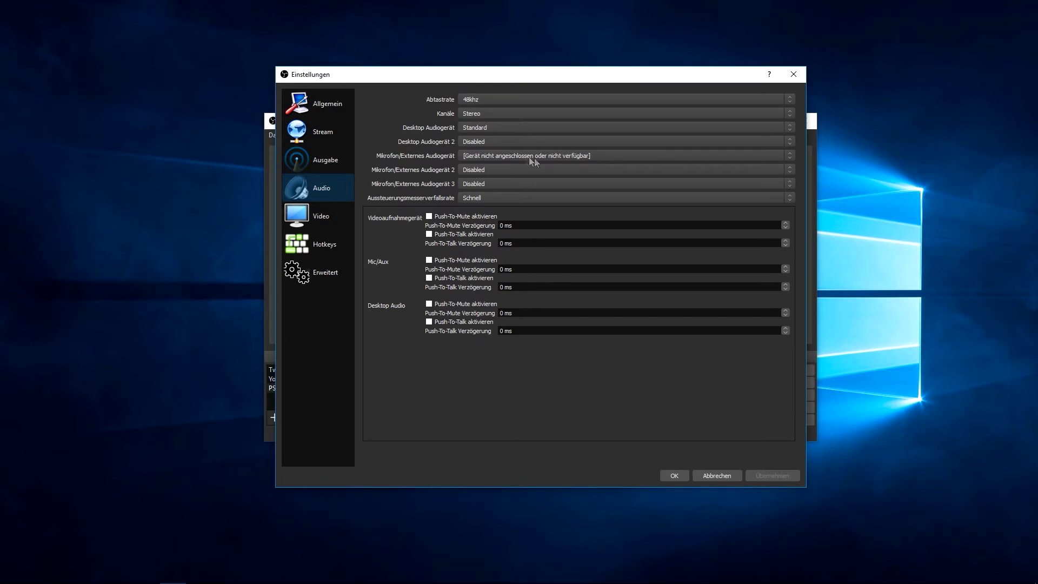
{"action": "left_click", "coordinate": [788, 155]}
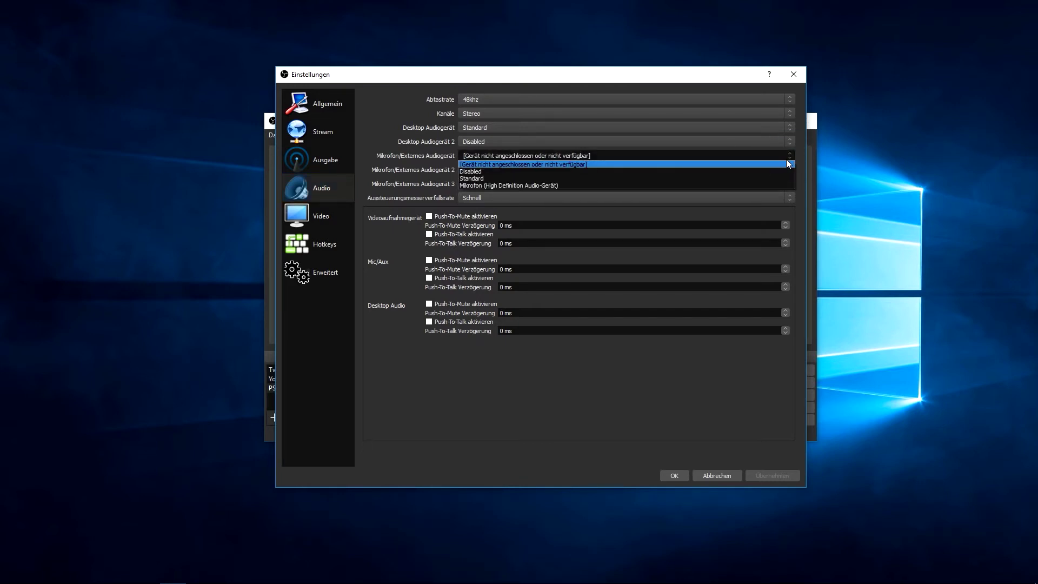
{"action": "left_click", "coordinate": [793, 164]}
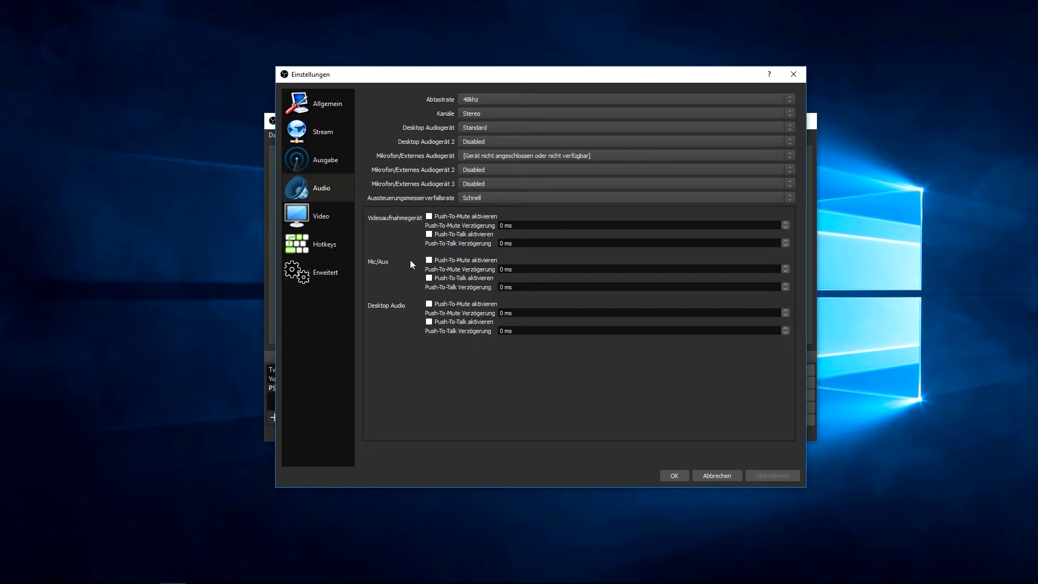
{"action": "left_click", "coordinate": [325, 215]}
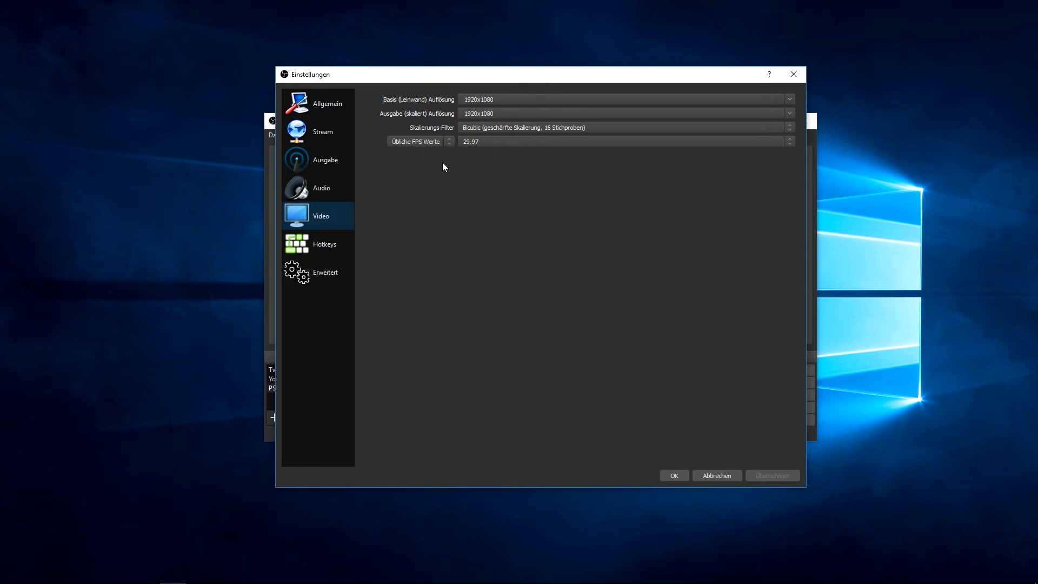
Choose YouTube / YouTube Gaming as the streaming platform and confirm the settings
{"action": "left_click", "coordinate": [324, 132]}
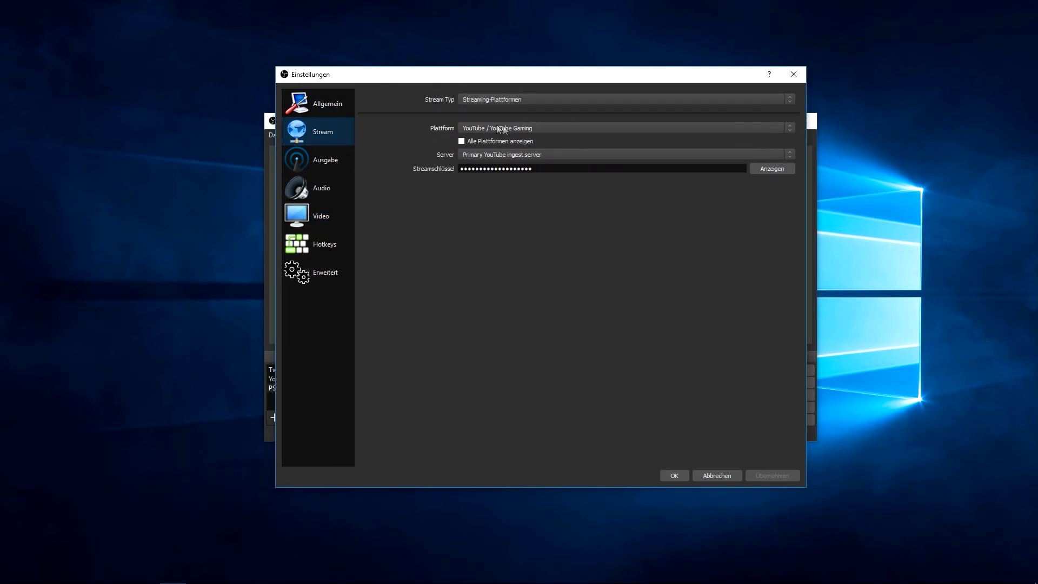
{"action": "left_click", "coordinate": [790, 130]}
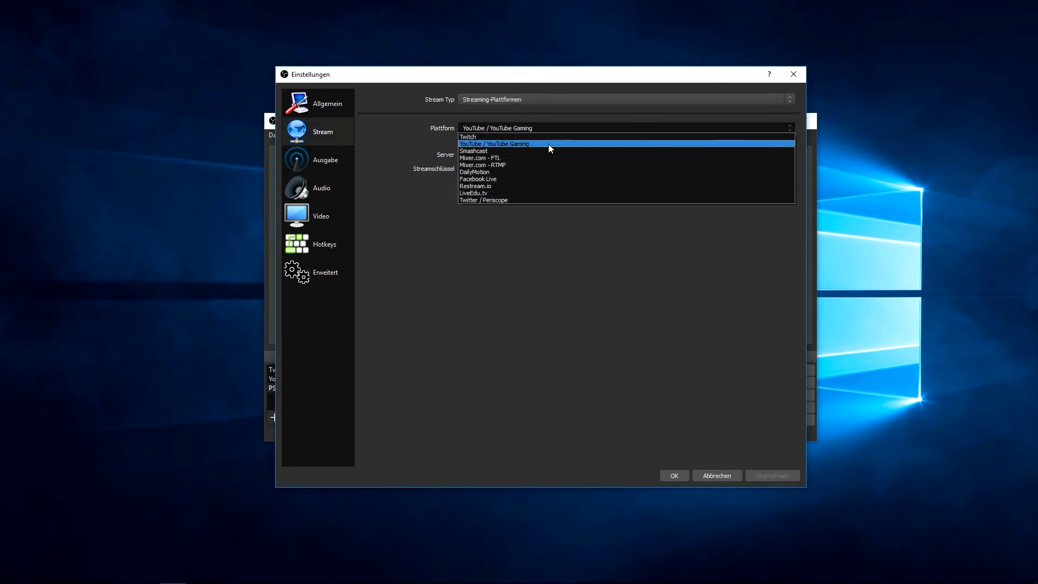
{"action": "left_click", "coordinate": [486, 145]}
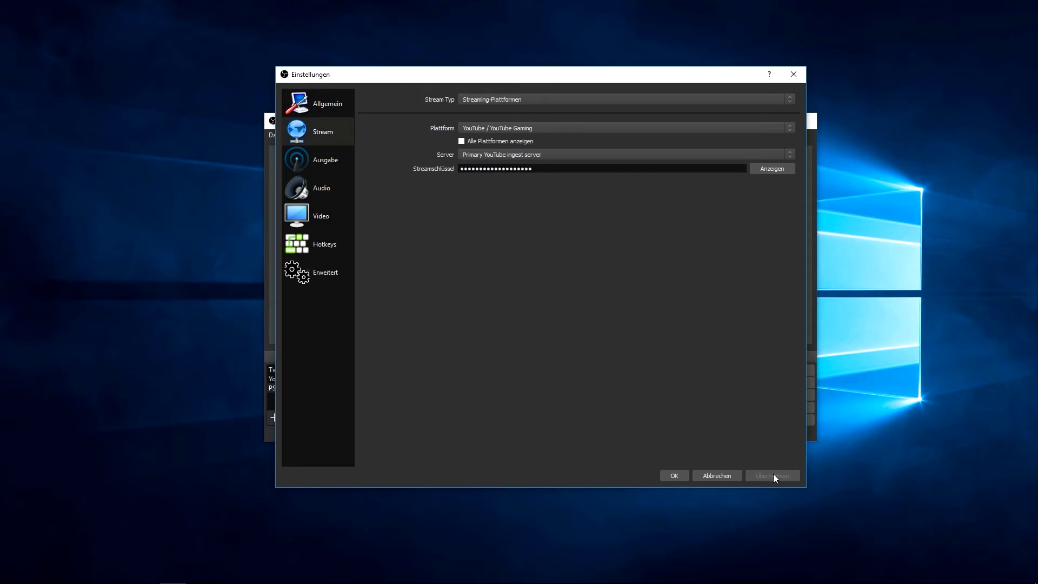
{"action": "left_click", "coordinate": [674, 475]}
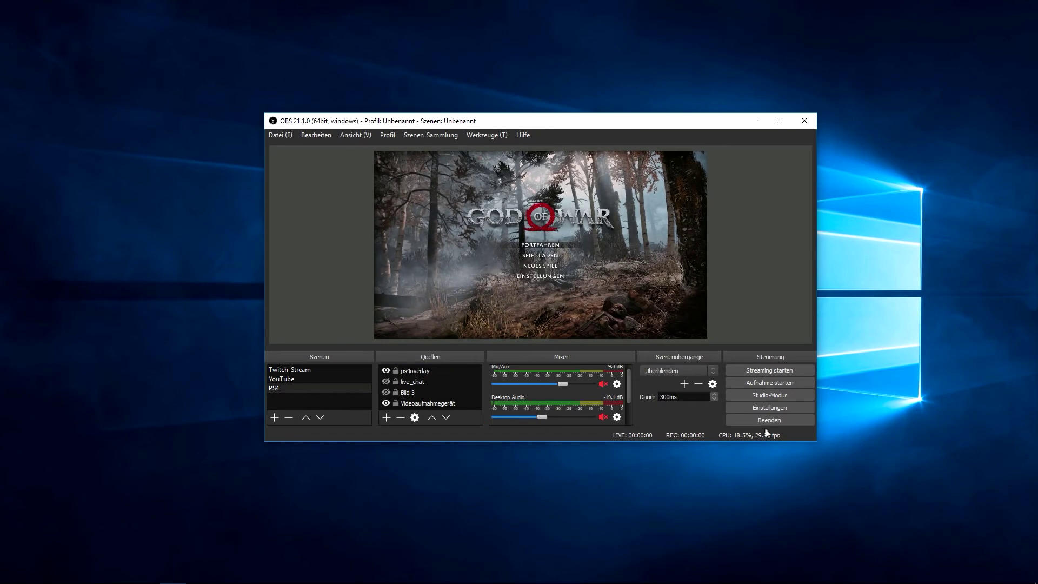
Check the video and advanced settings, and choose NVENC H.264 as the streaming encoder in the output settings
{"action": "left_click", "coordinate": [755, 409]}
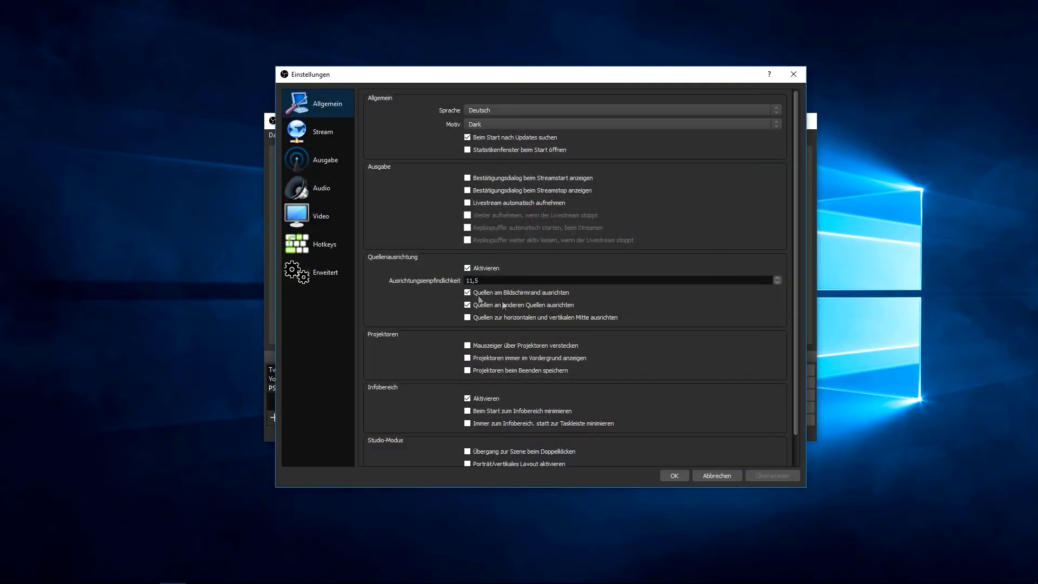
{"action": "left_click", "coordinate": [327, 216]}
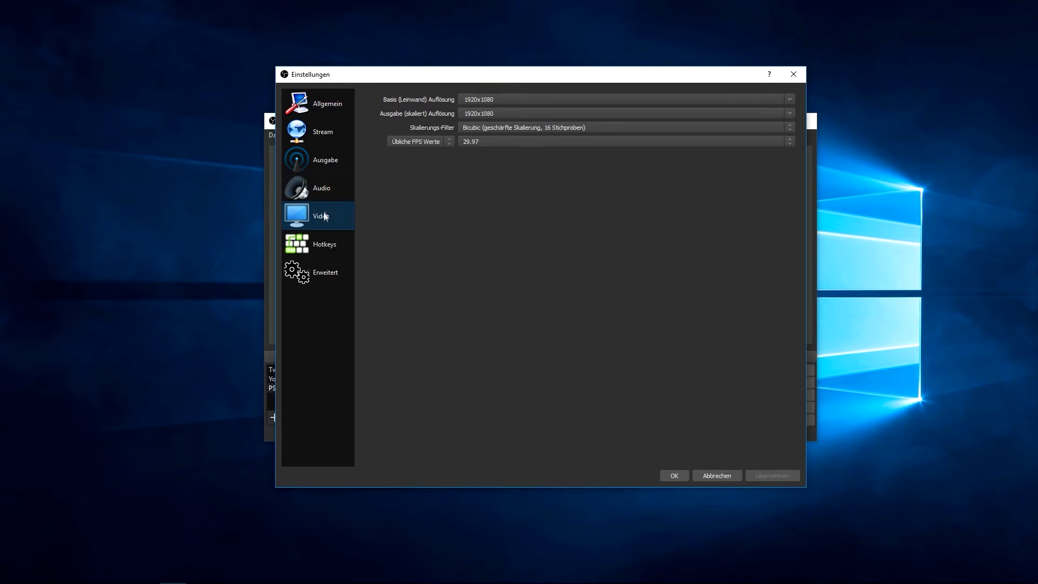
{"action": "left_click", "coordinate": [325, 275]}
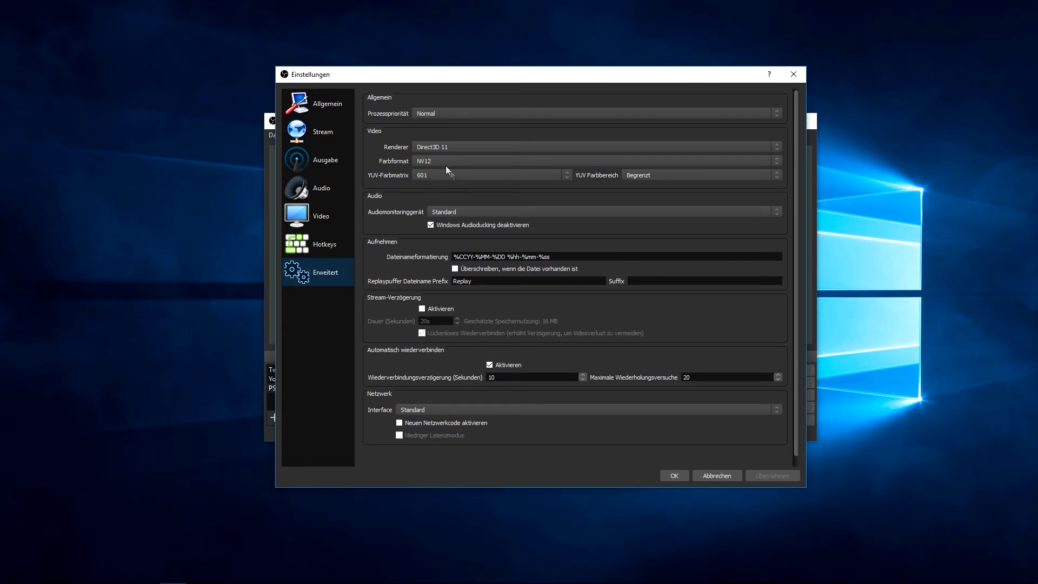
{"action": "left_click", "coordinate": [324, 162]}
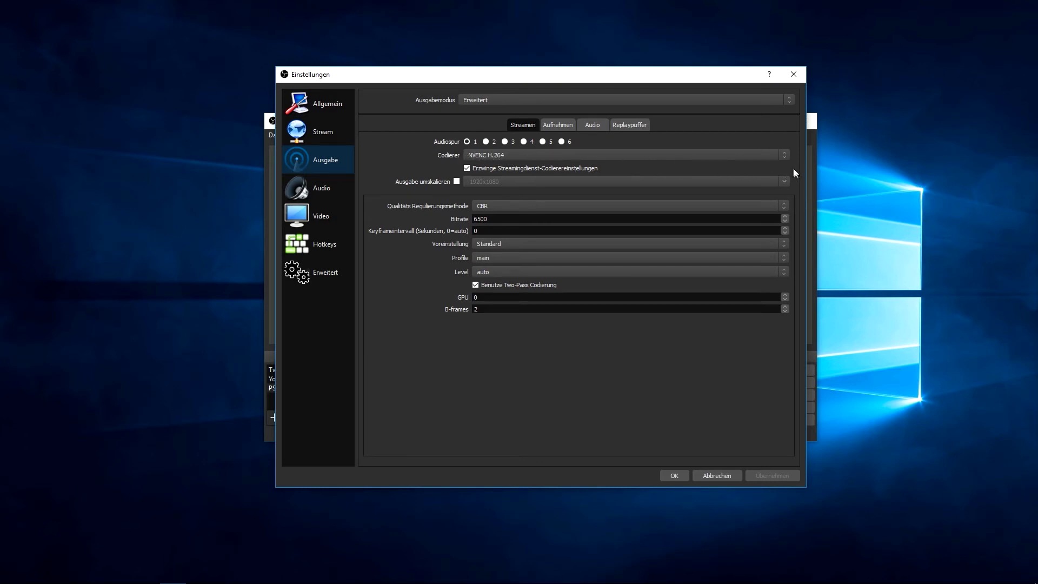
{"action": "left_click", "coordinate": [784, 157]}
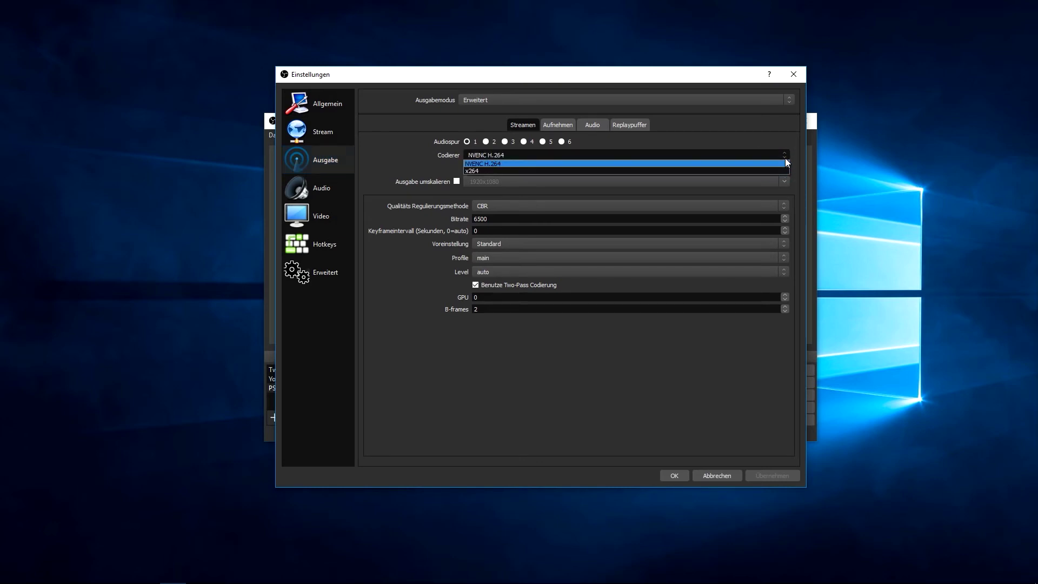
{"action": "left_click", "coordinate": [489, 164]}
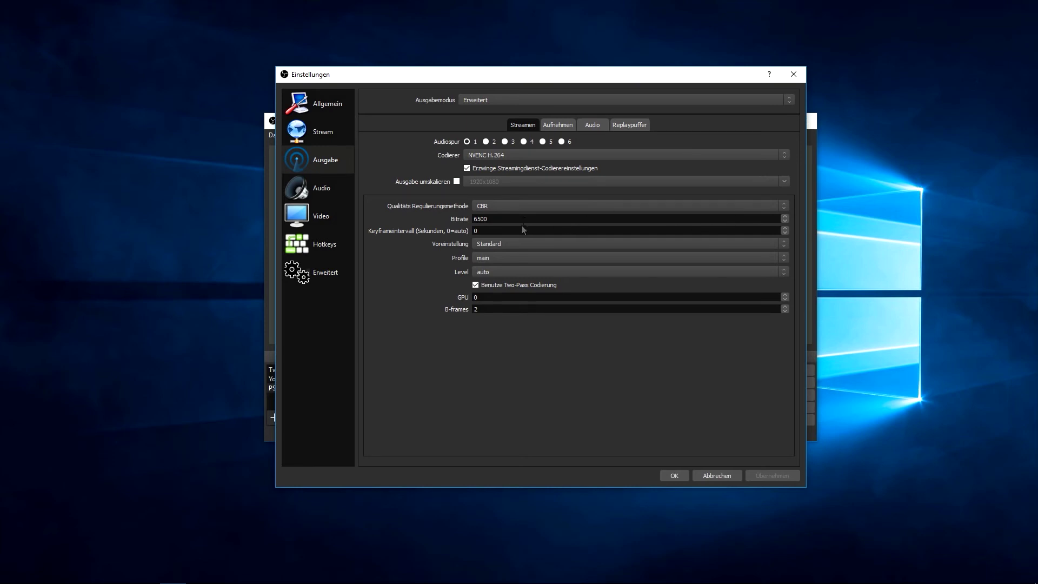
Set the streaming bitrate to 6500 and apply the output settings
{"action": "left_click", "coordinate": [491, 218]}
{"action": "key", "text": "BackSpace"}
{"action": "key", "text": "BackSpace"}
{"action": "key", "text": "BackSpace"}
{"action": "key", "text": "BackSpace"}
{"action": "type", "text": "2500"}
{"action": "key", "text": "BackSpace"}
{"action": "key", "text": "BackSpace"}
{"action": "key", "text": "BackSpace"}
{"action": "type", "text": "6500"}
{"action": "left_click", "coordinate": [757, 475]}
{"action": "left_click", "coordinate": [673, 474]}
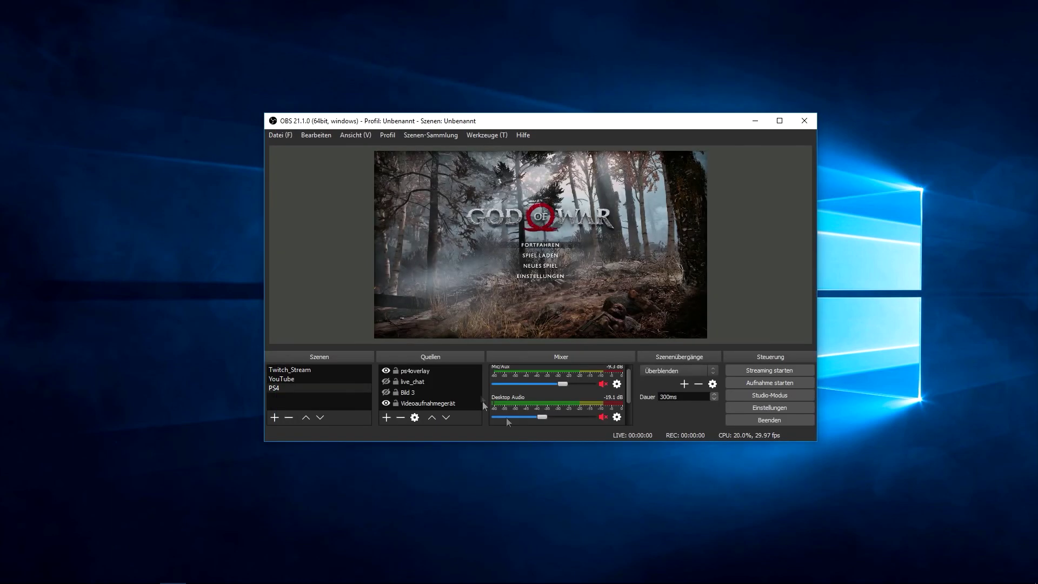
Briefly unmute the Mic/Aux audio channel in the mixer and mute it again
{"action": "scroll", "coordinate": [627, 403], "scroll_direction": "up", "scroll_amount": 1}
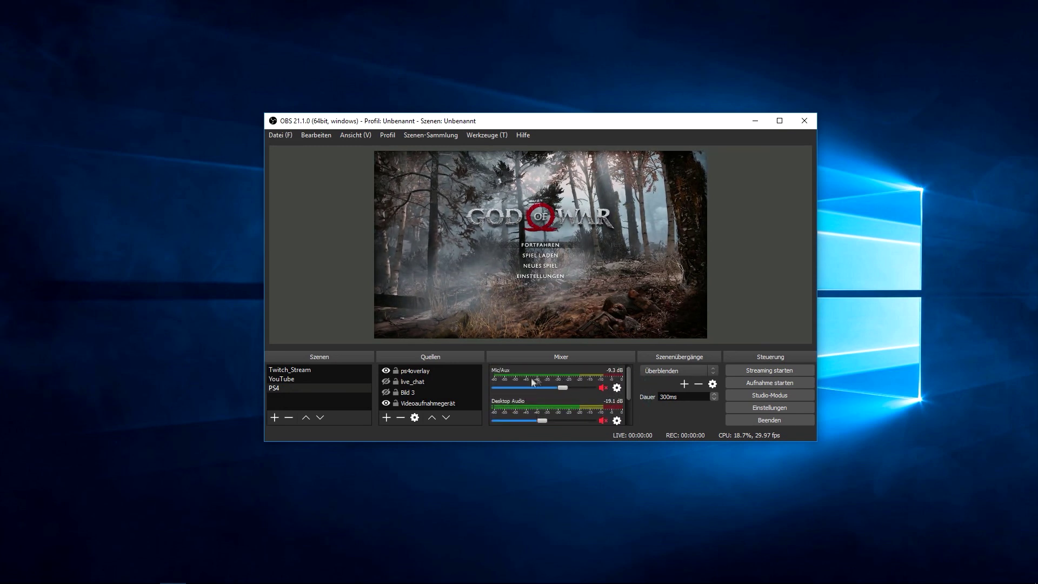
{"action": "left_click", "coordinate": [603, 388]}
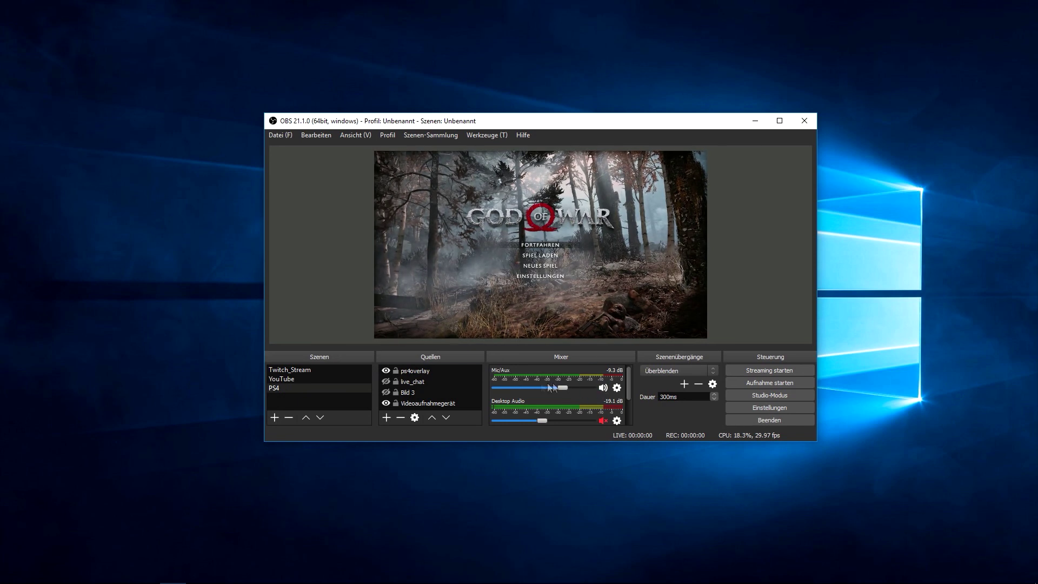
{"action": "left_click", "coordinate": [603, 388]}
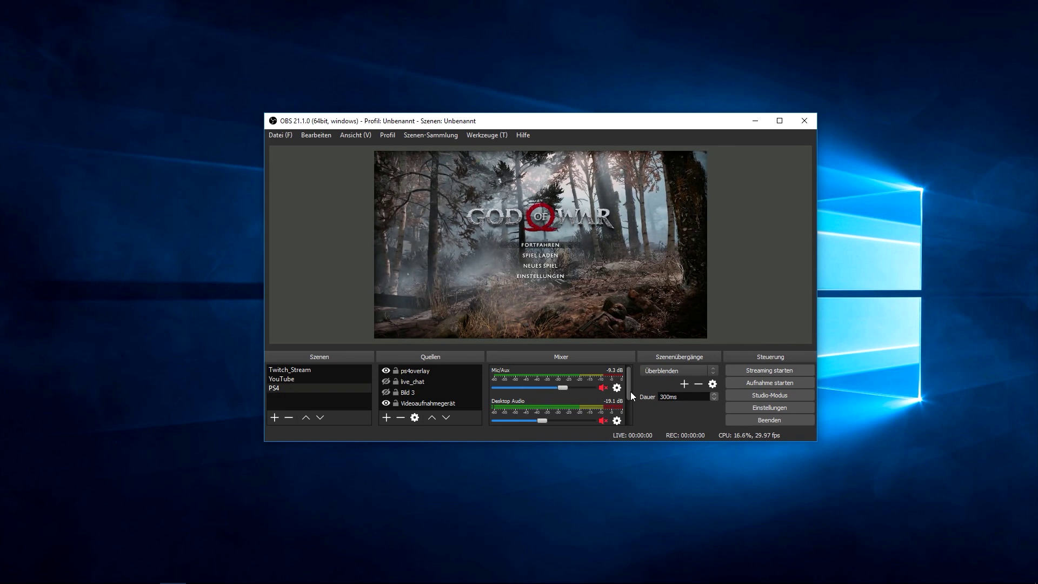
Unmute the Videoaufnahmegerät audio channel in the mixer
{"action": "left_click_drag", "start_coordinate": [632, 398], "coordinate": [631, 412]}
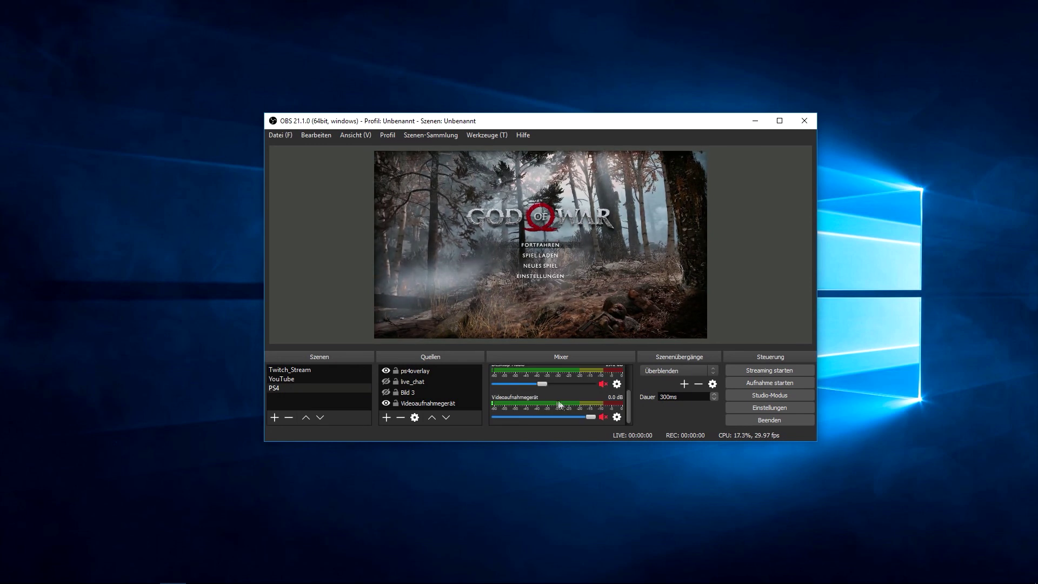
{"action": "left_click", "coordinate": [602, 417]}
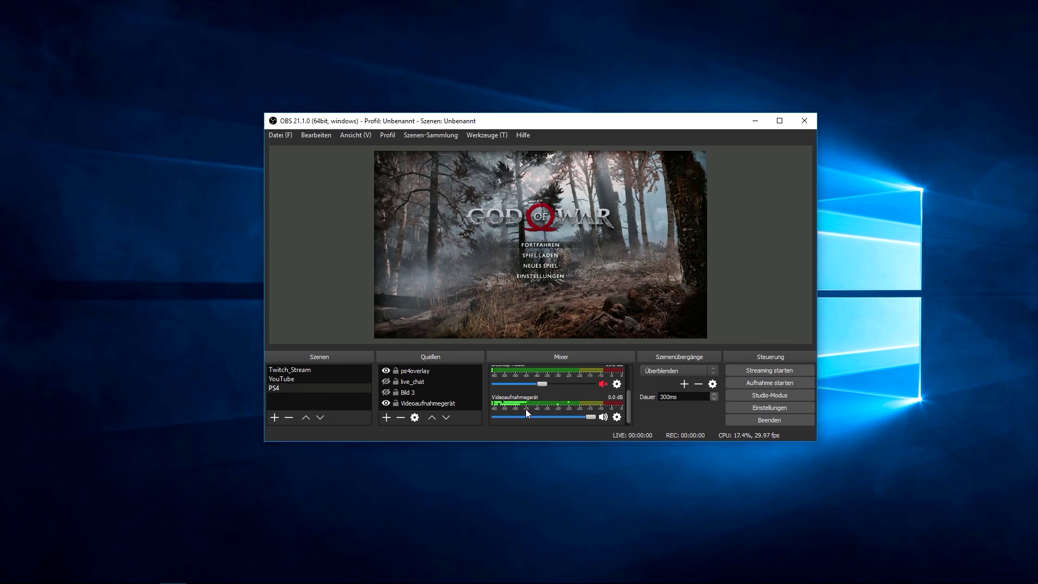
{"action": "left_click_drag", "start_coordinate": [628, 397], "coordinate": [630, 380]}
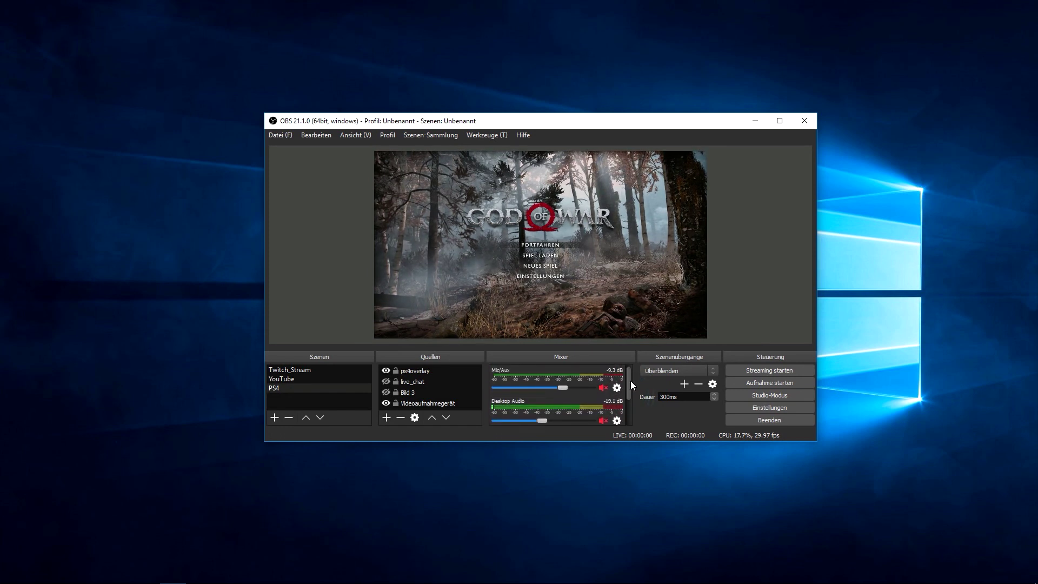